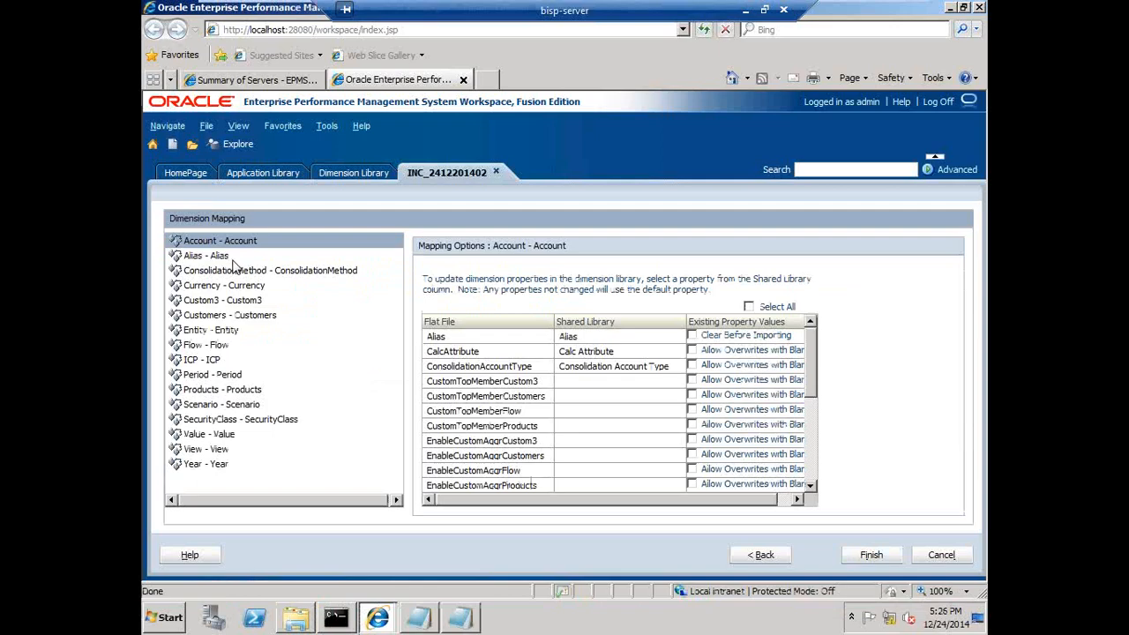
# Review the Scenario hierarchy section of the Simple flat file in Notepad
pyautogui.click(458, 620)
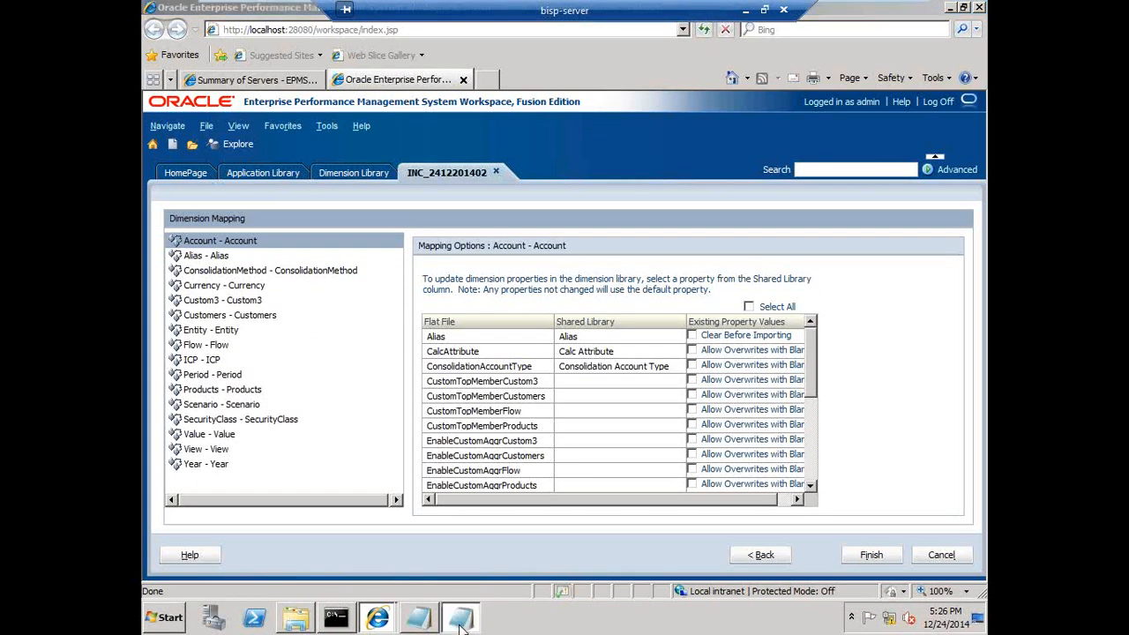
pyautogui.scroll(-11, 652, 494)
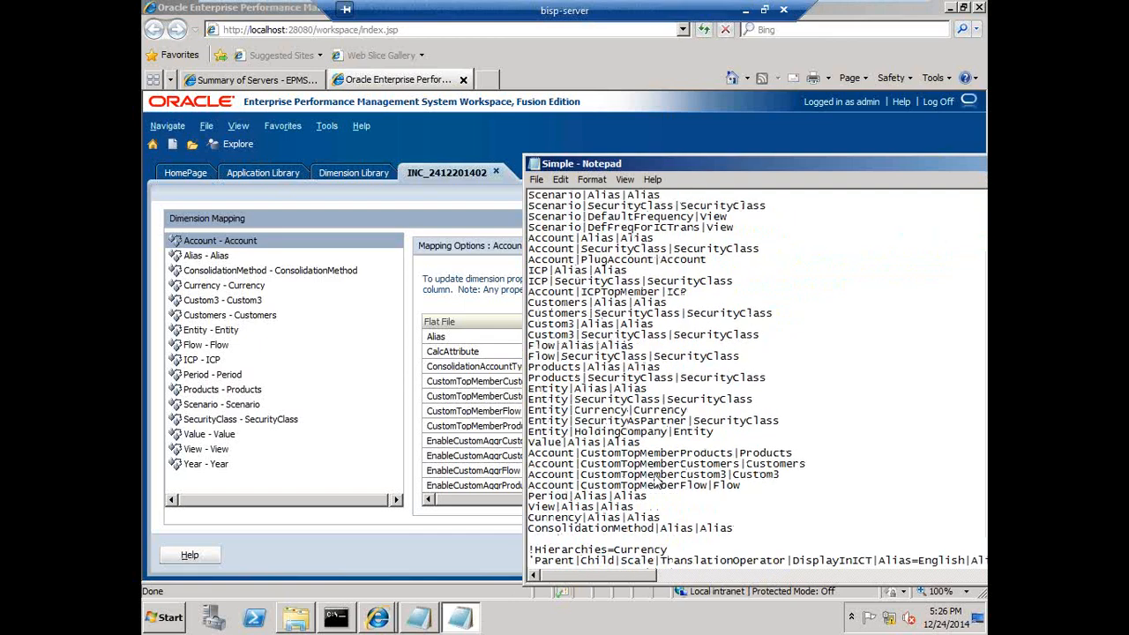
pyautogui.scroll(-5, 657, 481)
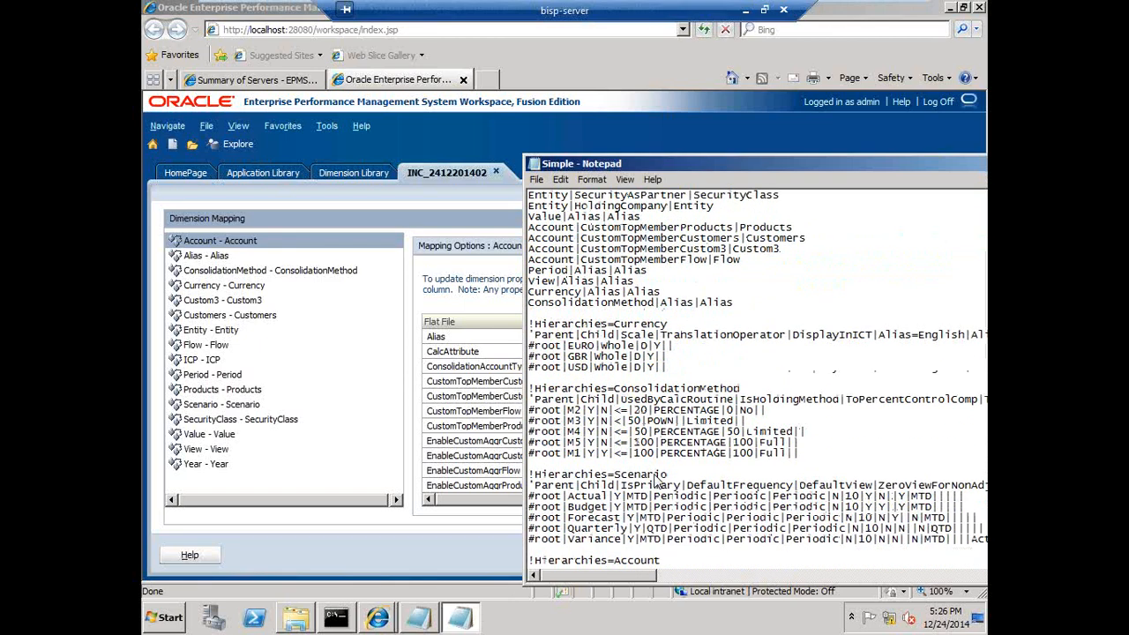
pyautogui.click(534, 441)
pyautogui.moveTo(544, 458); pyautogui.dragTo(563, 507)
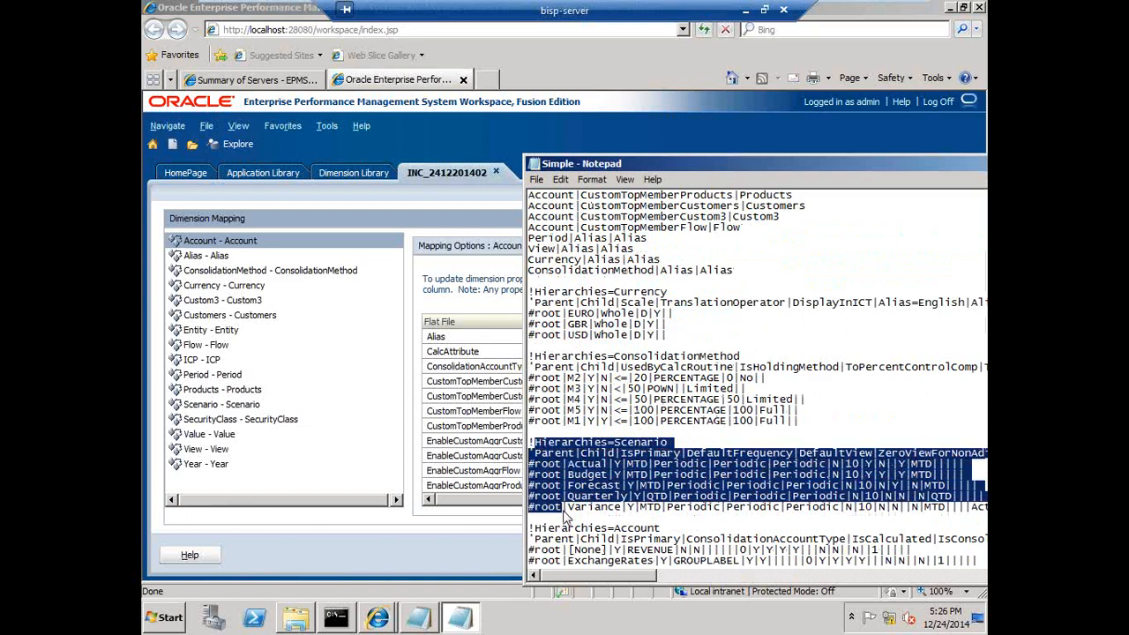
pyautogui.moveTo(621, 161); pyautogui.dragTo(746, 172)
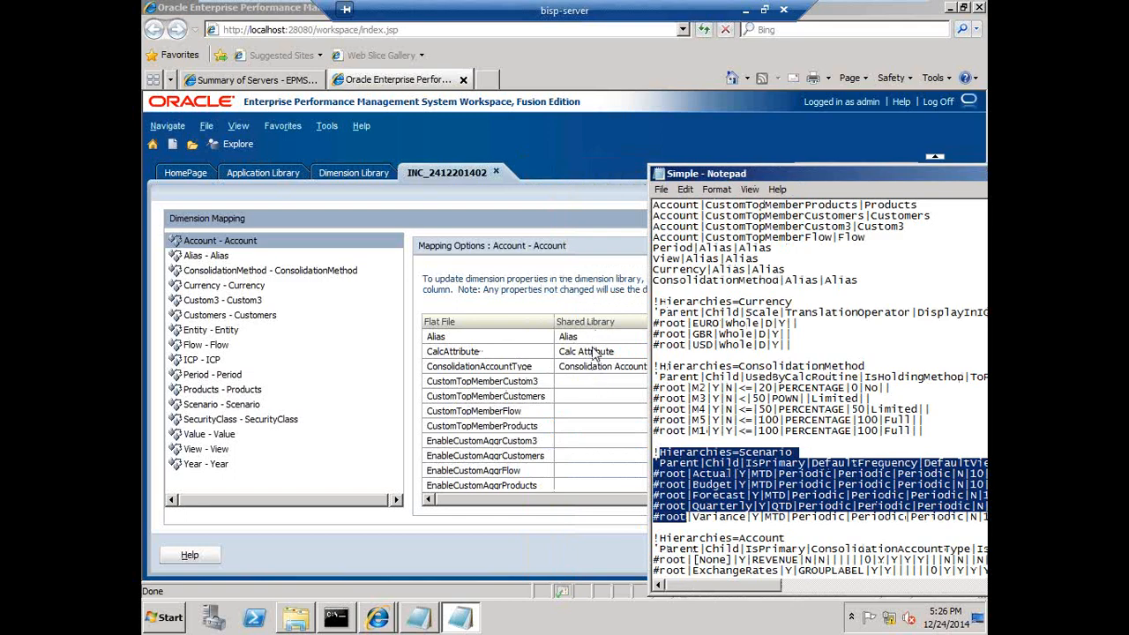
pyautogui.click(600, 309)
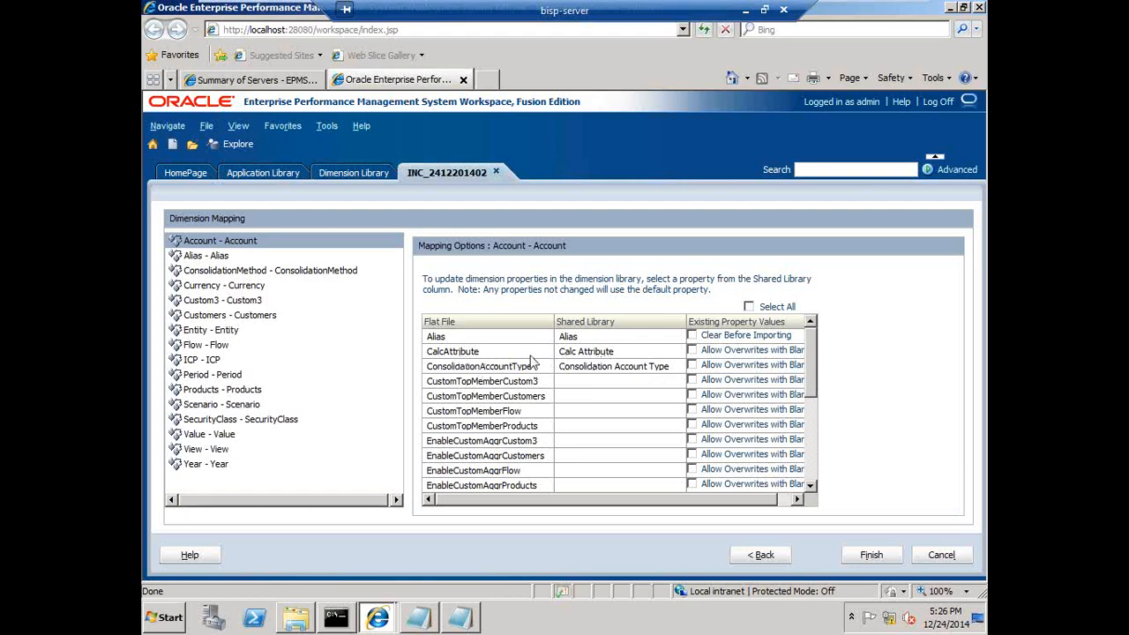
# Select all existing property value options, finish the import profile and choose to execute it now
pyautogui.click(749, 306)
pyautogui.click(872, 555)
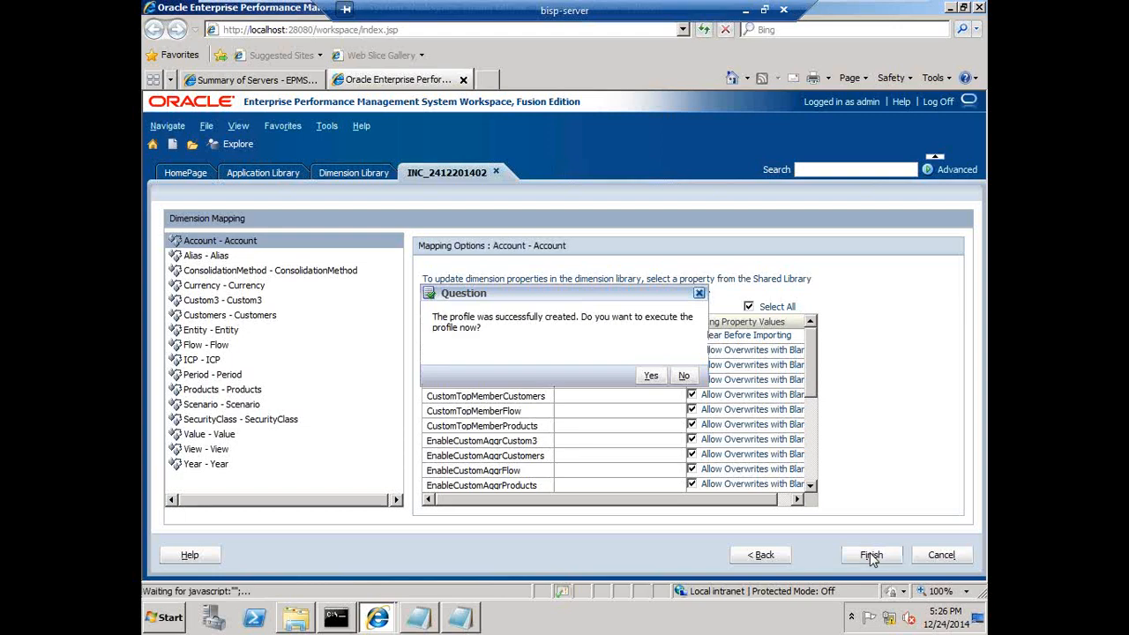
pyautogui.click(652, 377)
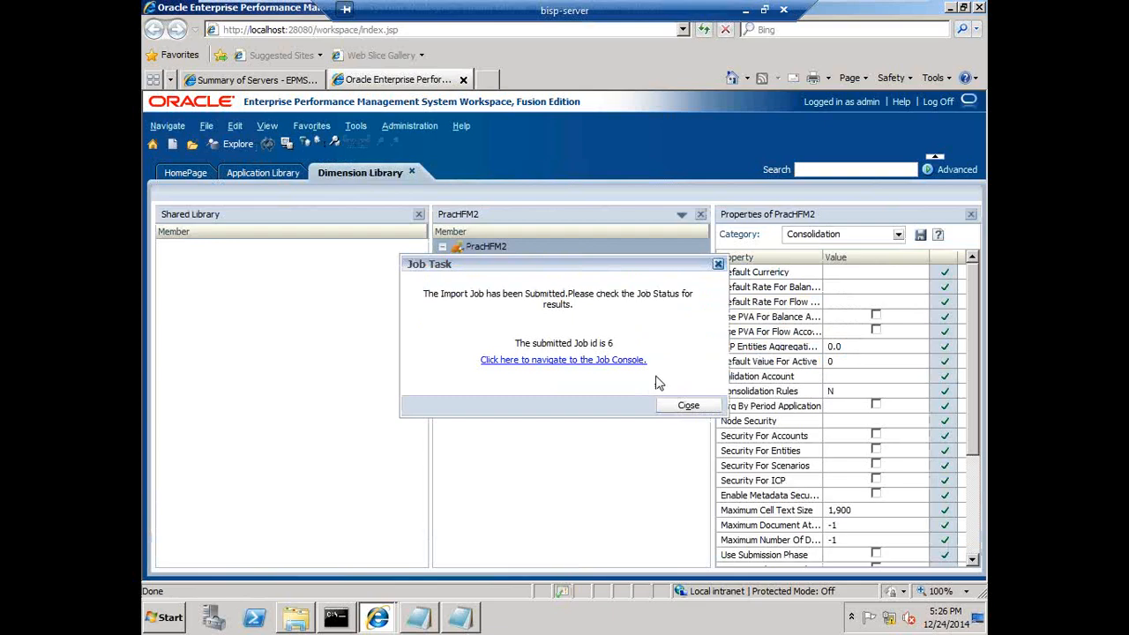
# Open the Job Console for the submitted import job and review its summary details
pyautogui.click(588, 361)
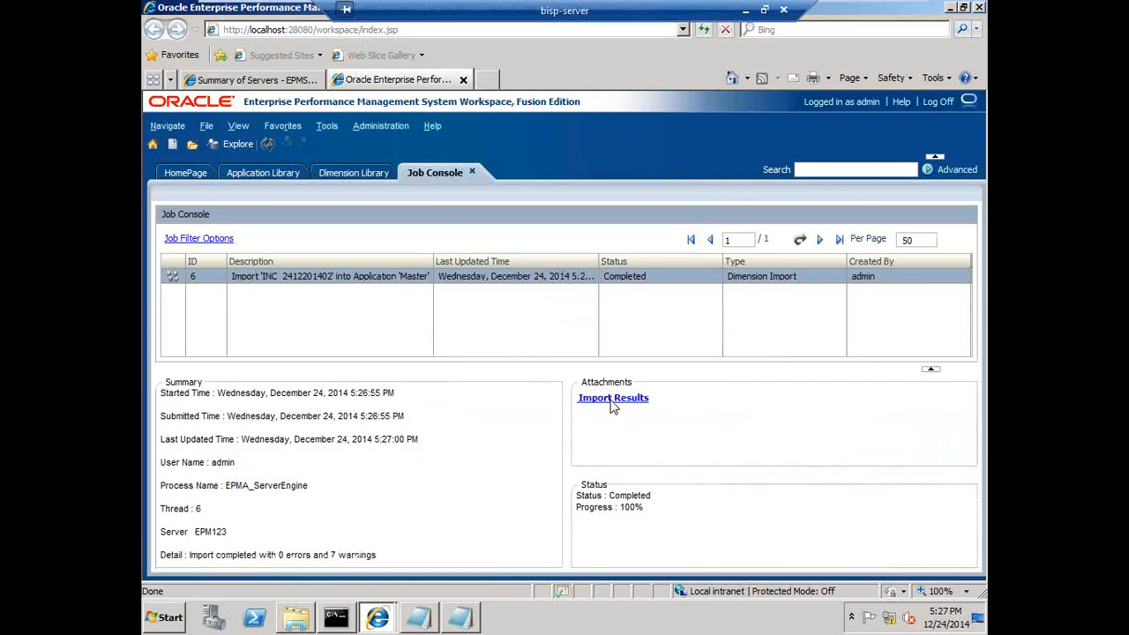
pyautogui.doubleClick(280, 556)
pyautogui.moveTo(287, 554); pyautogui.dragTo(355, 556)
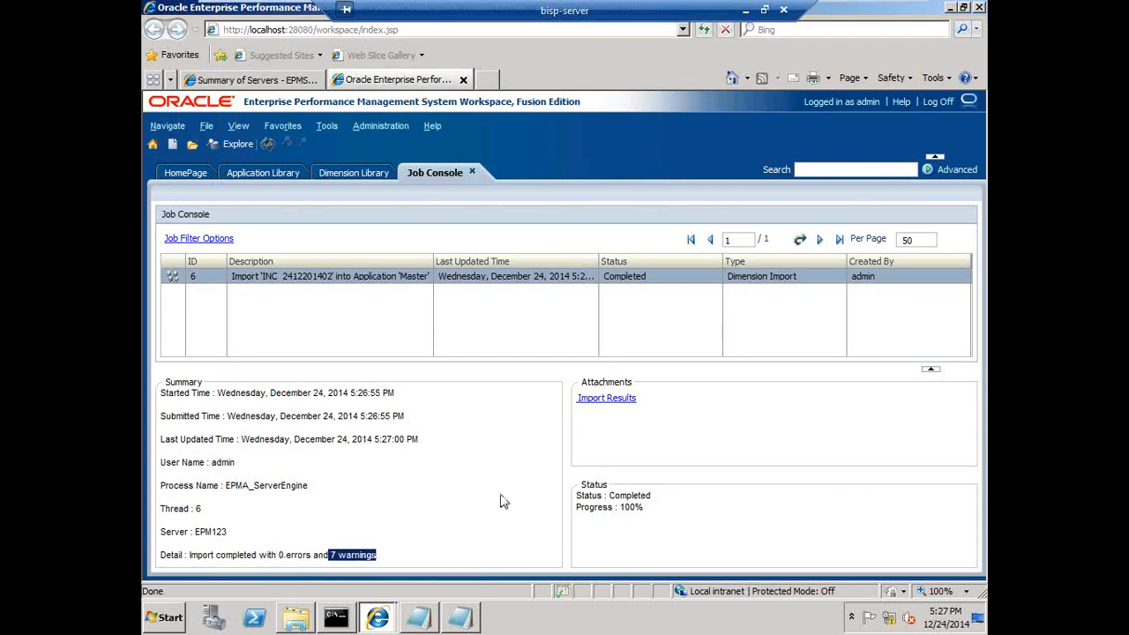
# Open the import results and examine the warning details for the Currency dimension, then close the results
pyautogui.click(622, 404)
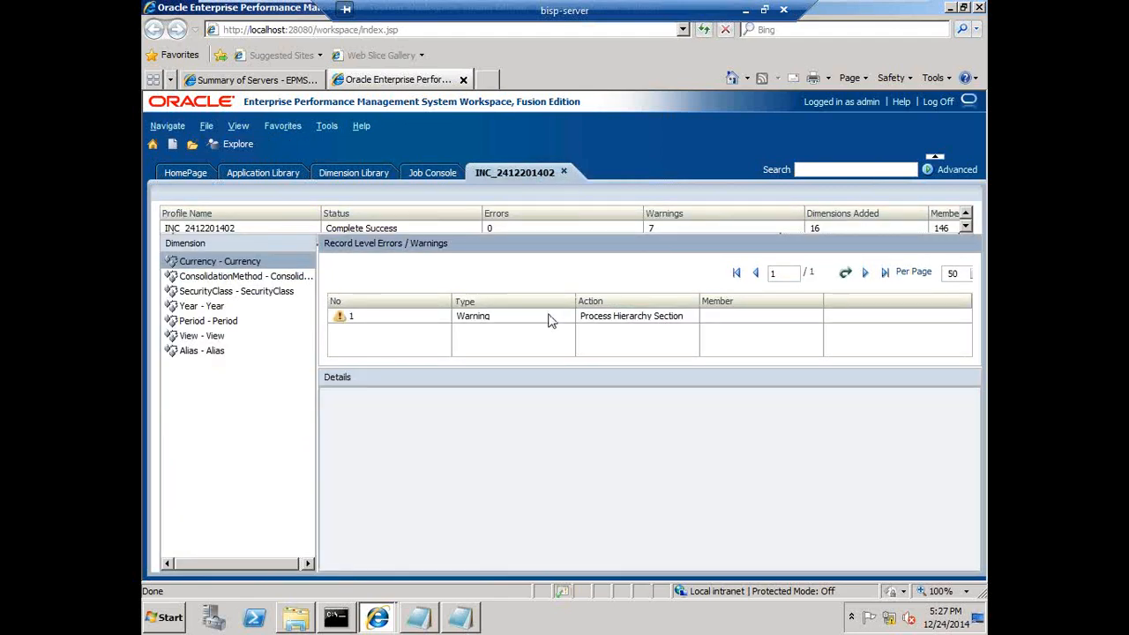
pyautogui.click(428, 317)
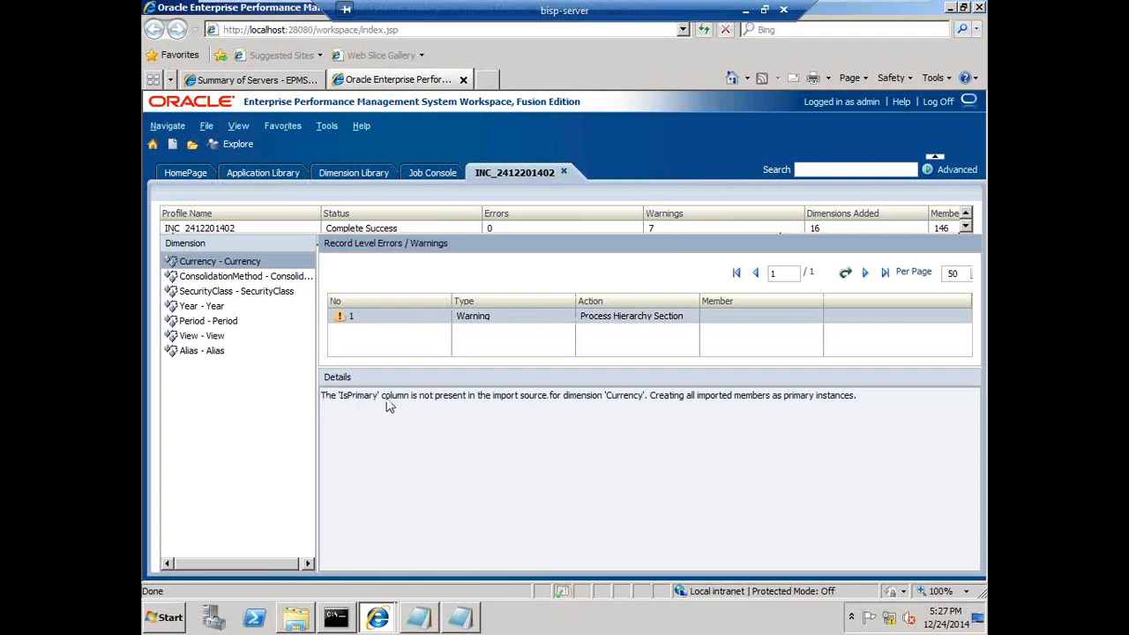
pyautogui.click(448, 404)
pyautogui.moveTo(448, 404); pyautogui.dragTo(859, 404)
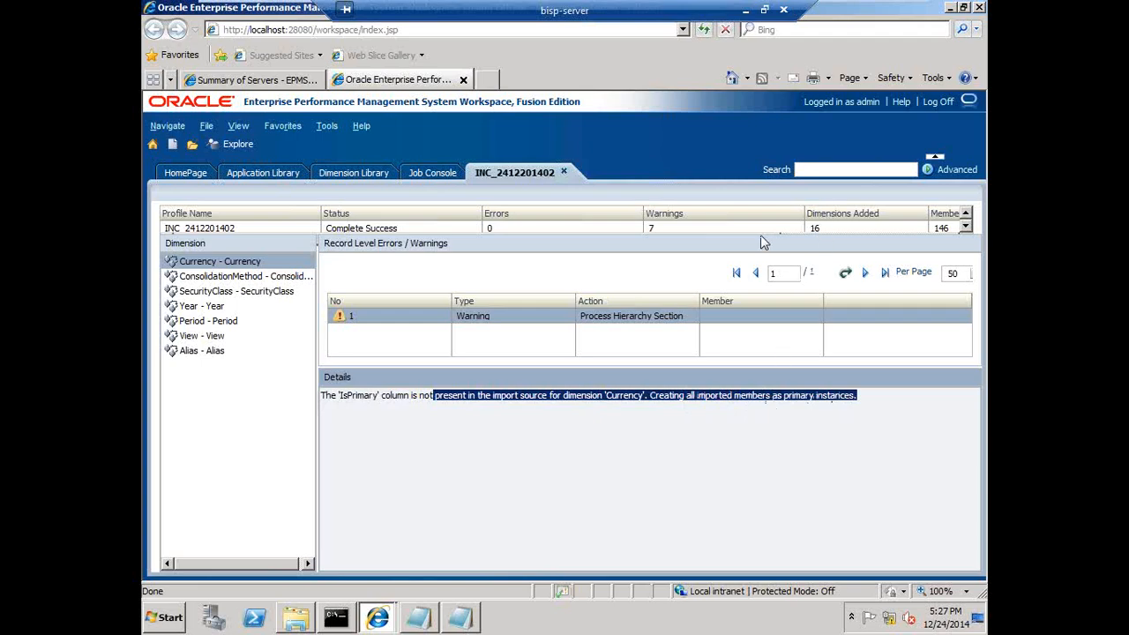
pyautogui.click(965, 227)
pyautogui.click(965, 215)
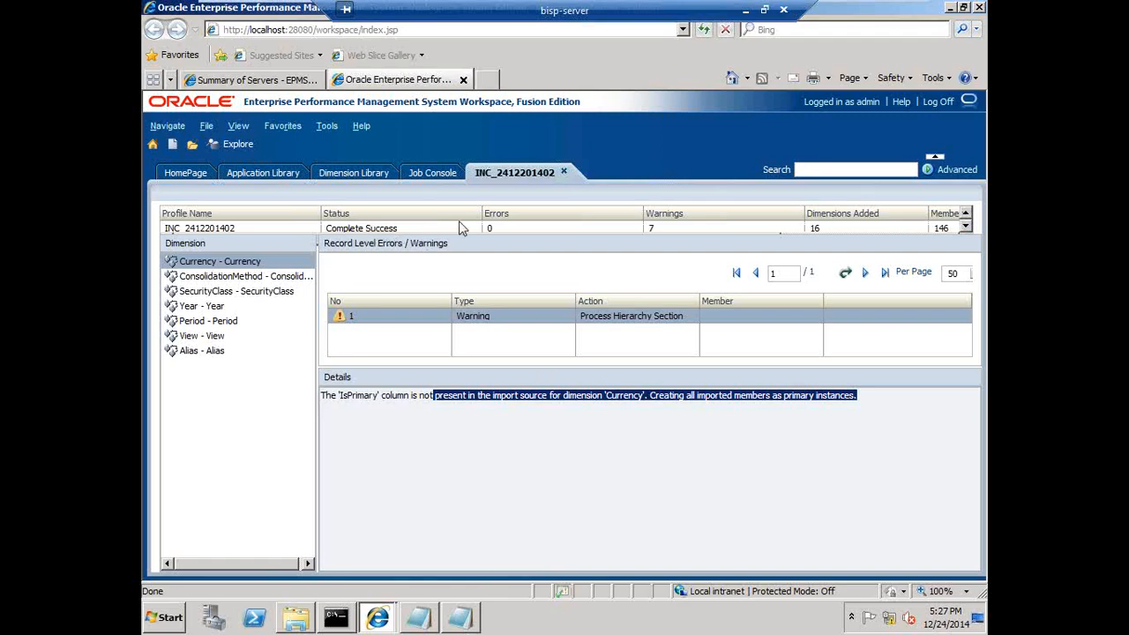
pyautogui.click(563, 173)
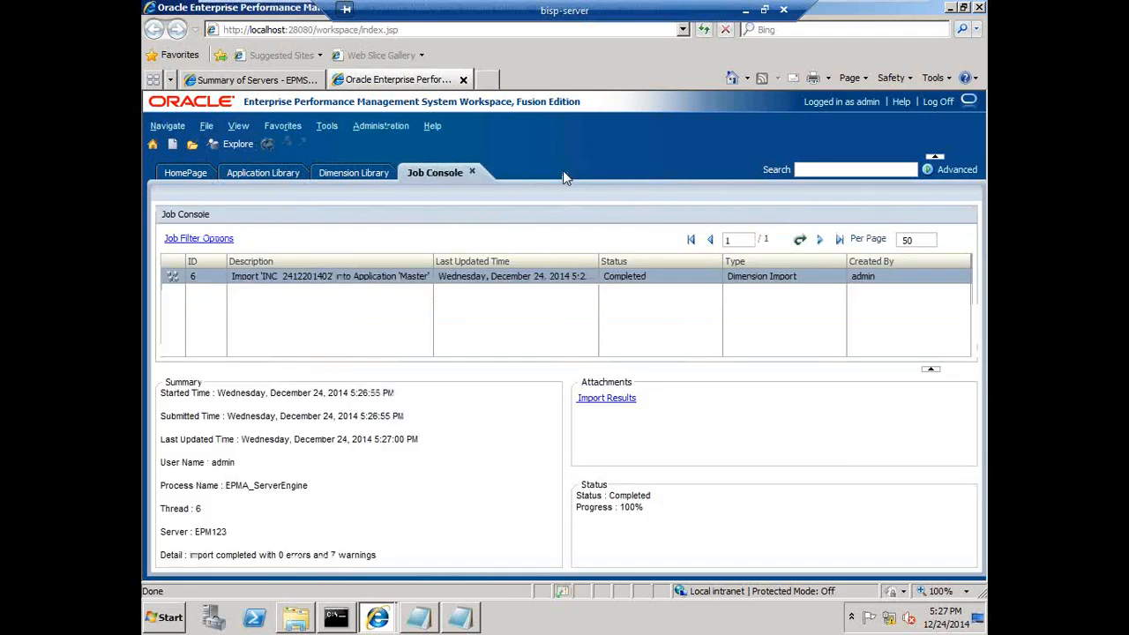
# Browse the Account dimension's members in the Dimension Library's Shared Library
pyautogui.click(330, 175)
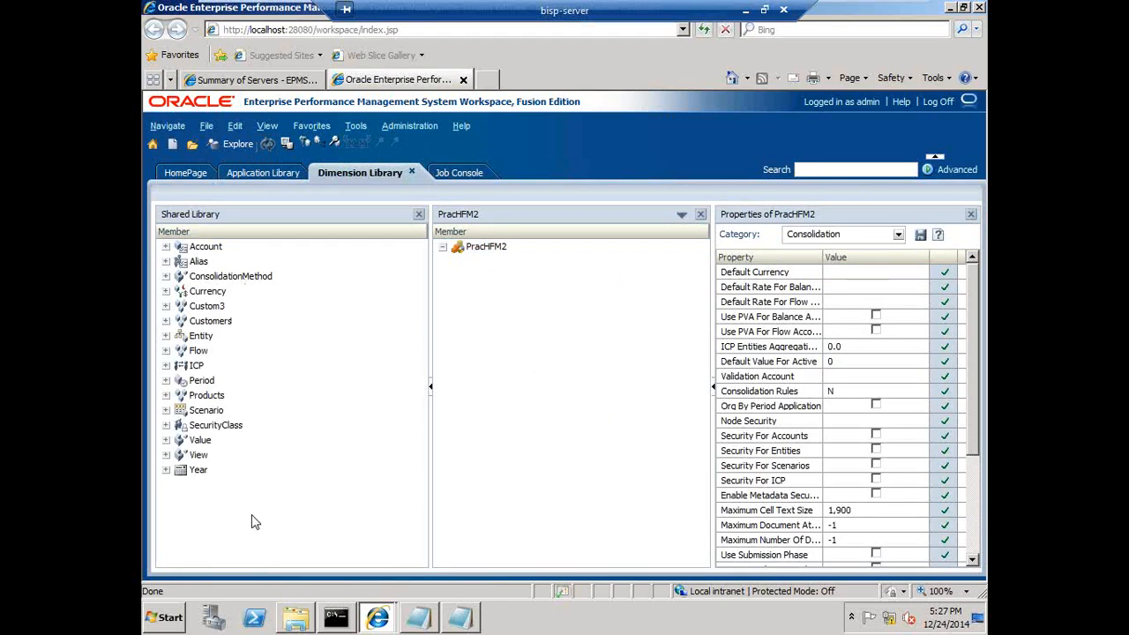
pyautogui.click(166, 248)
pyautogui.click(166, 248)
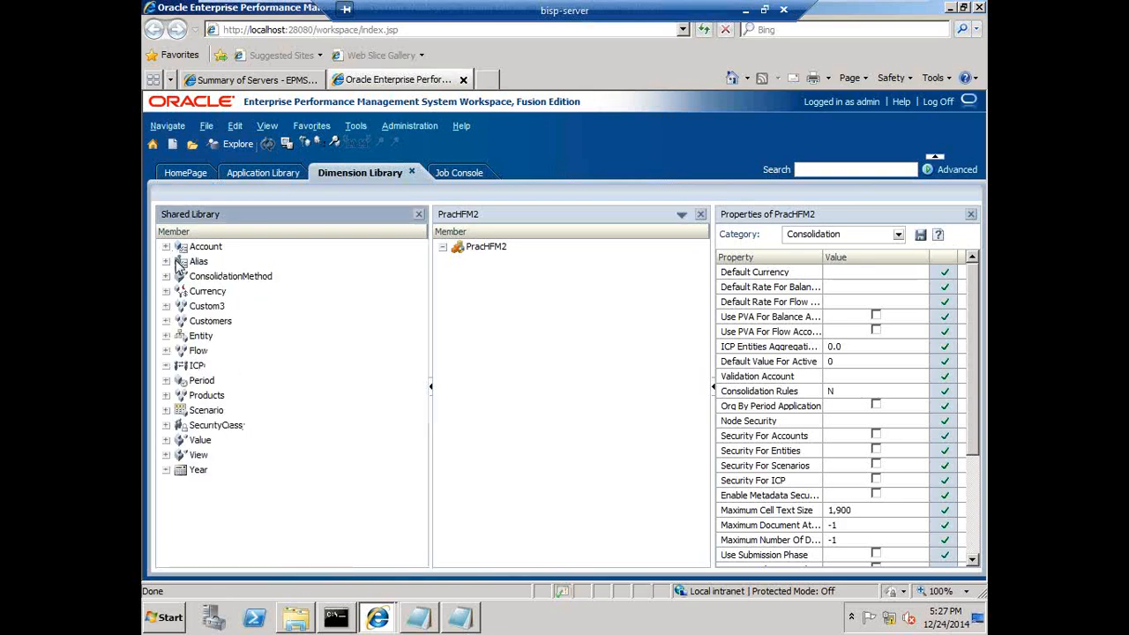
pyautogui.click(166, 248)
pyautogui.scroll(-2, 183, 459)
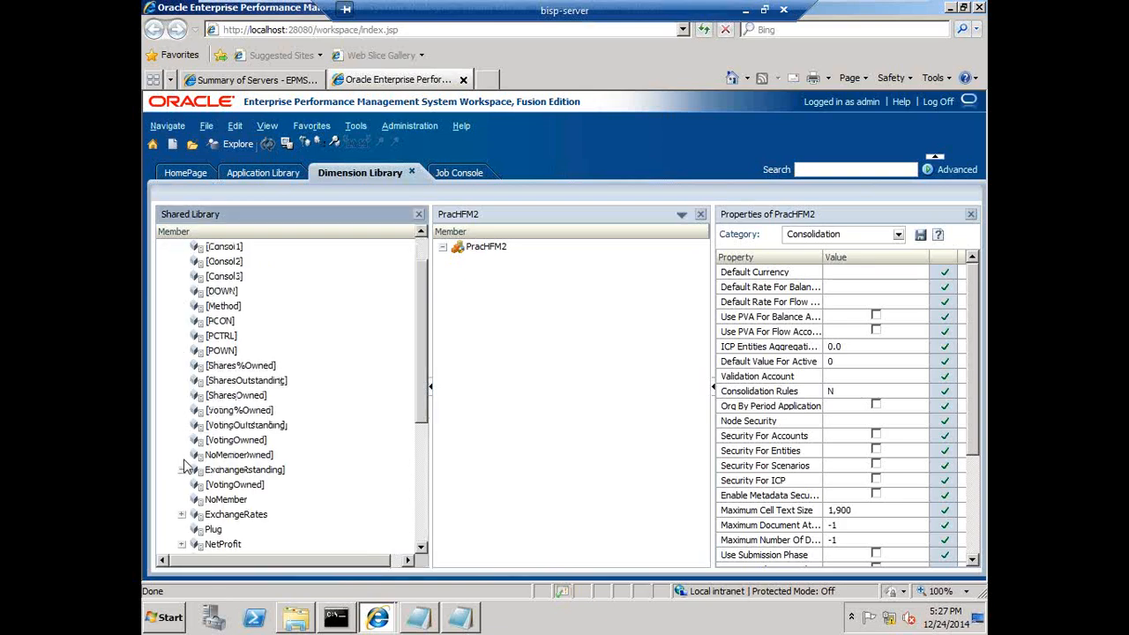
pyautogui.click(181, 455)
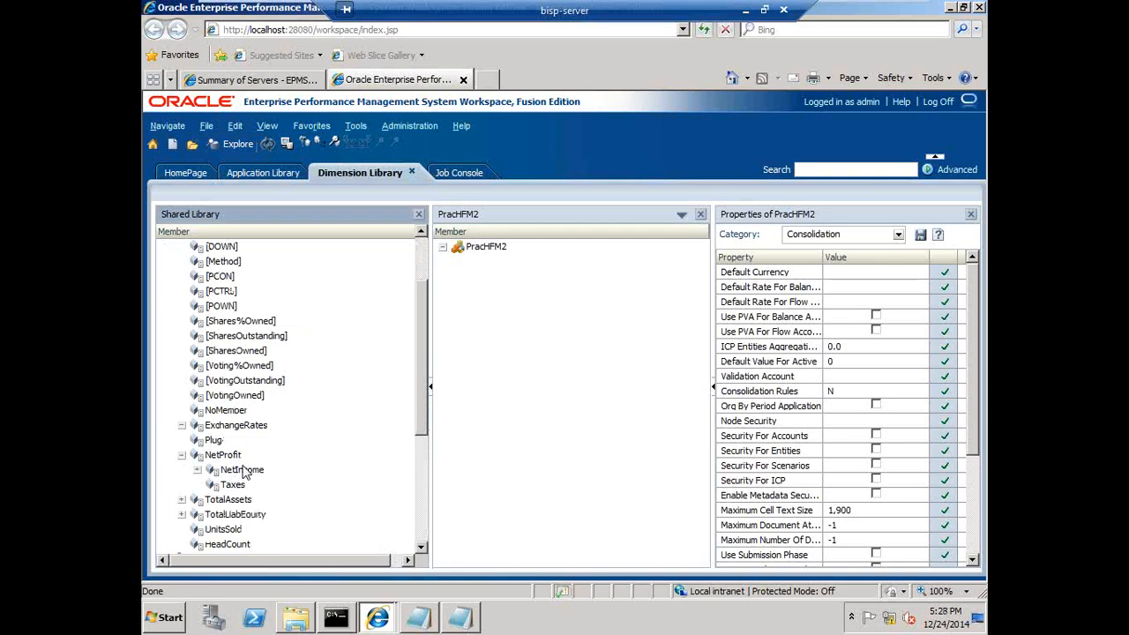
pyautogui.scroll(2, 246, 472)
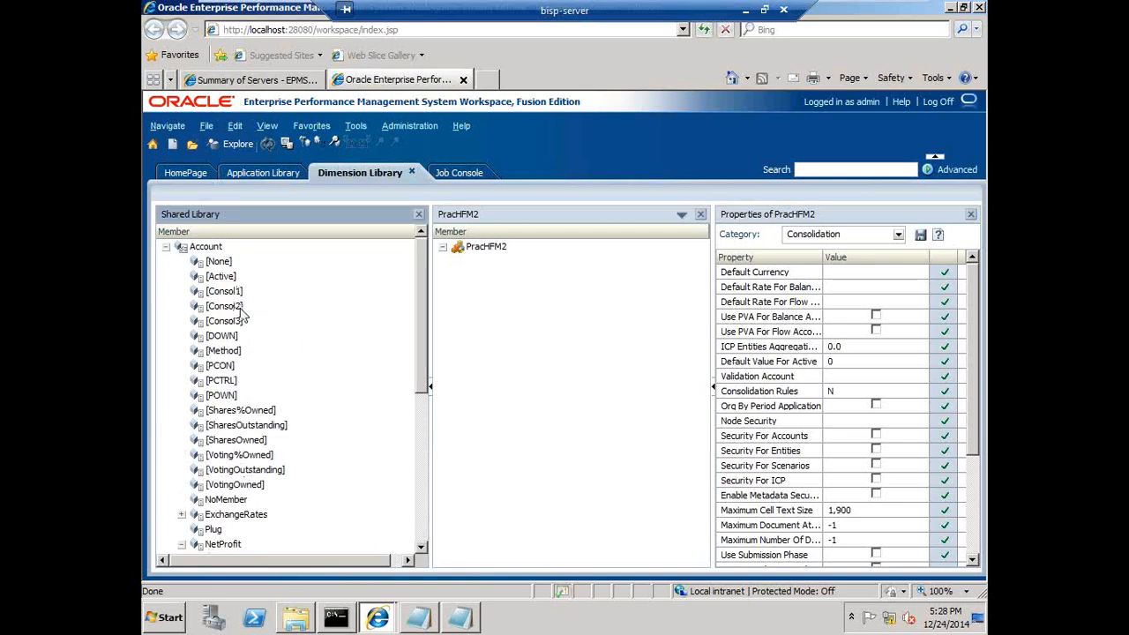
pyautogui.scroll(-2, 247, 397)
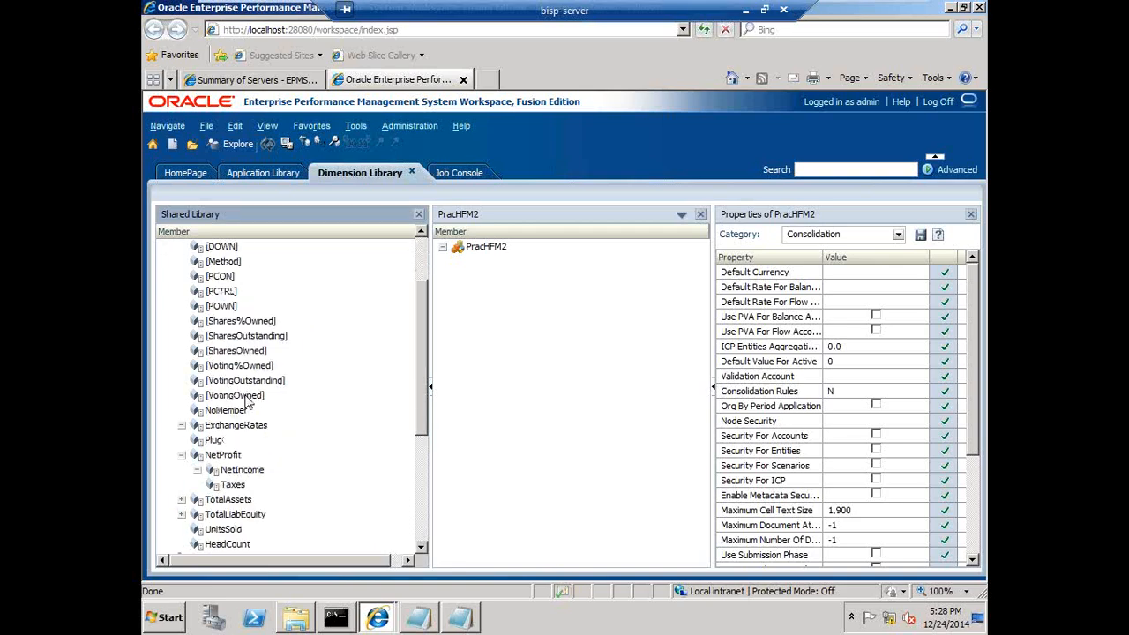
pyautogui.click(198, 470)
pyautogui.scroll(2, 227, 507)
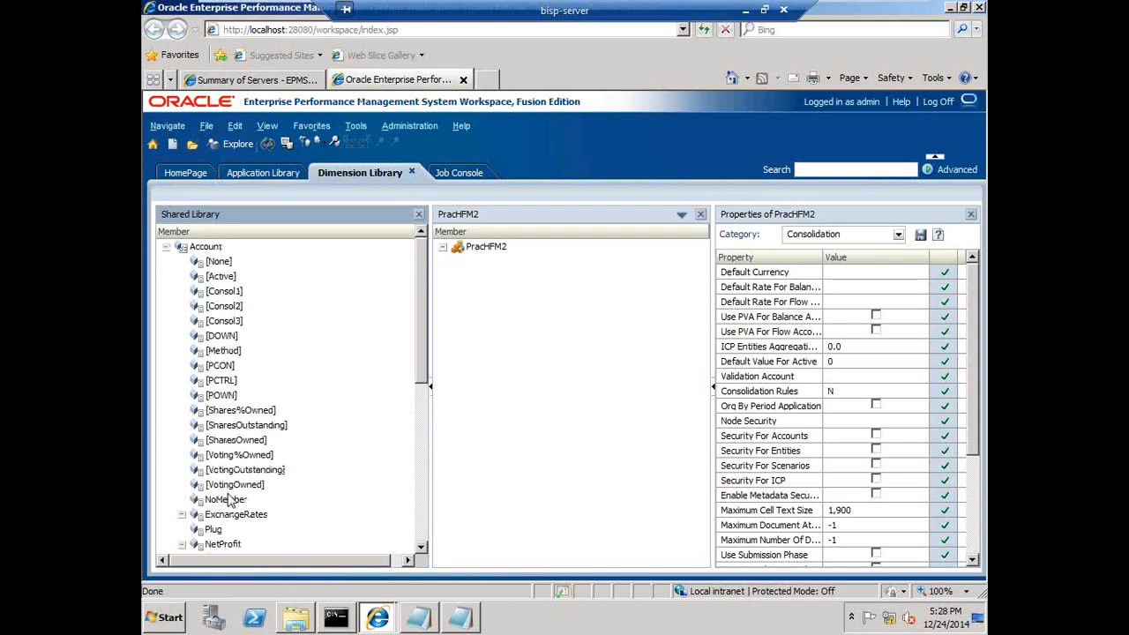
pyautogui.click(166, 248)
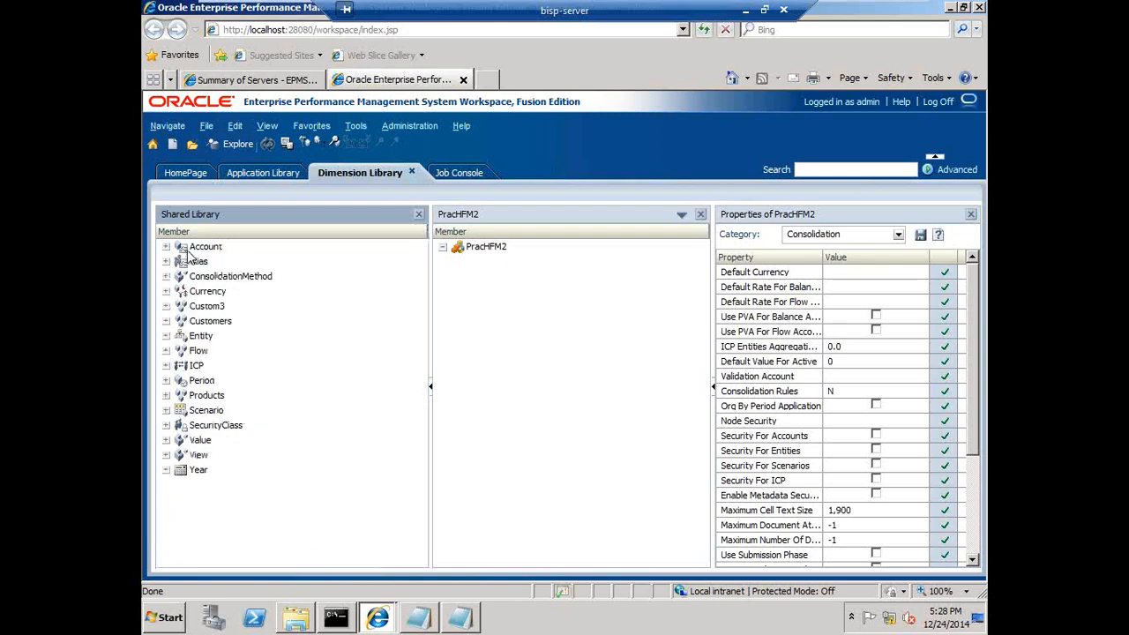
# Add all dimensions from Account to Year into the PracHFM2 application as shared dimensions
pyautogui.click(184, 254)
pyautogui.keyDown('shift'); pyautogui.click(182, 471); pyautogui.keyUp('shift')
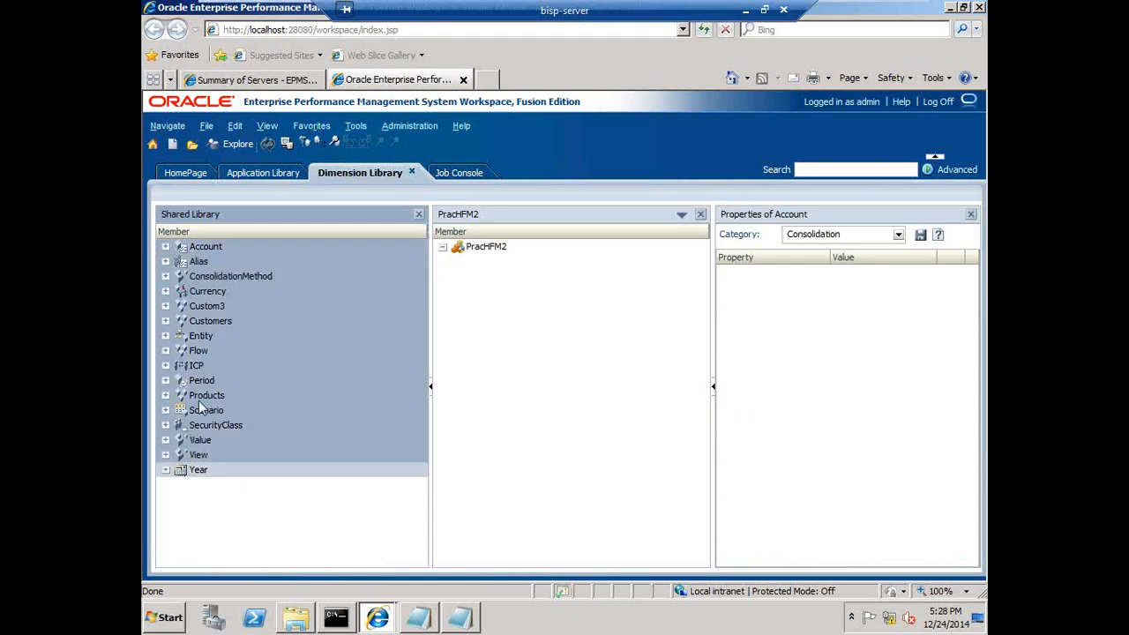
pyautogui.moveTo(202, 364); pyautogui.dragTo(556, 328)
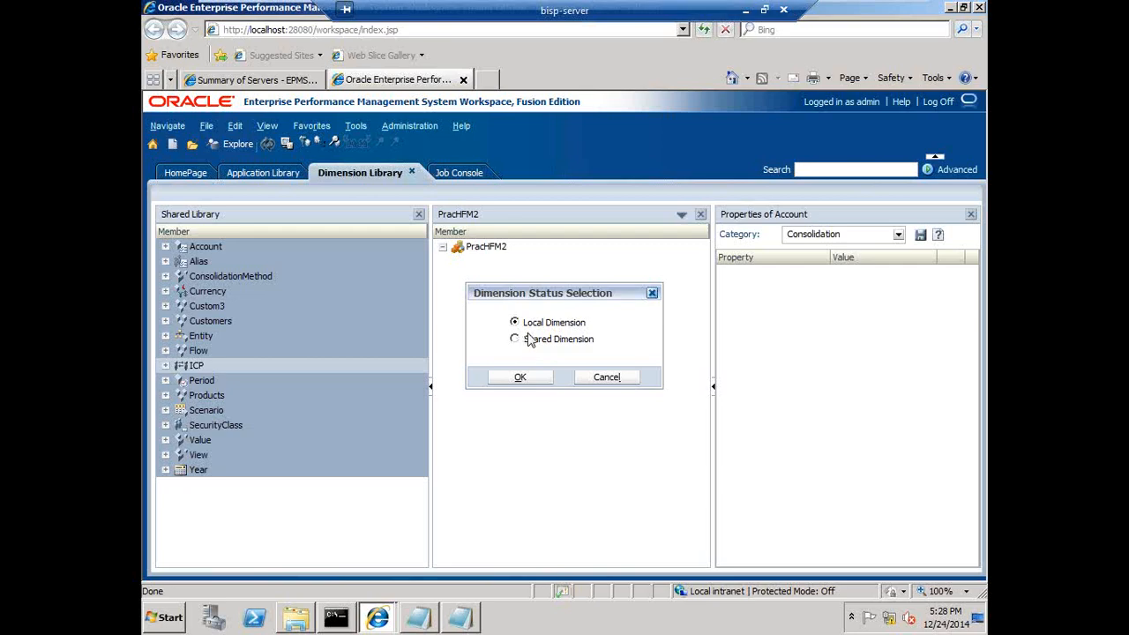
pyautogui.click(522, 378)
pyautogui.click(203, 251)
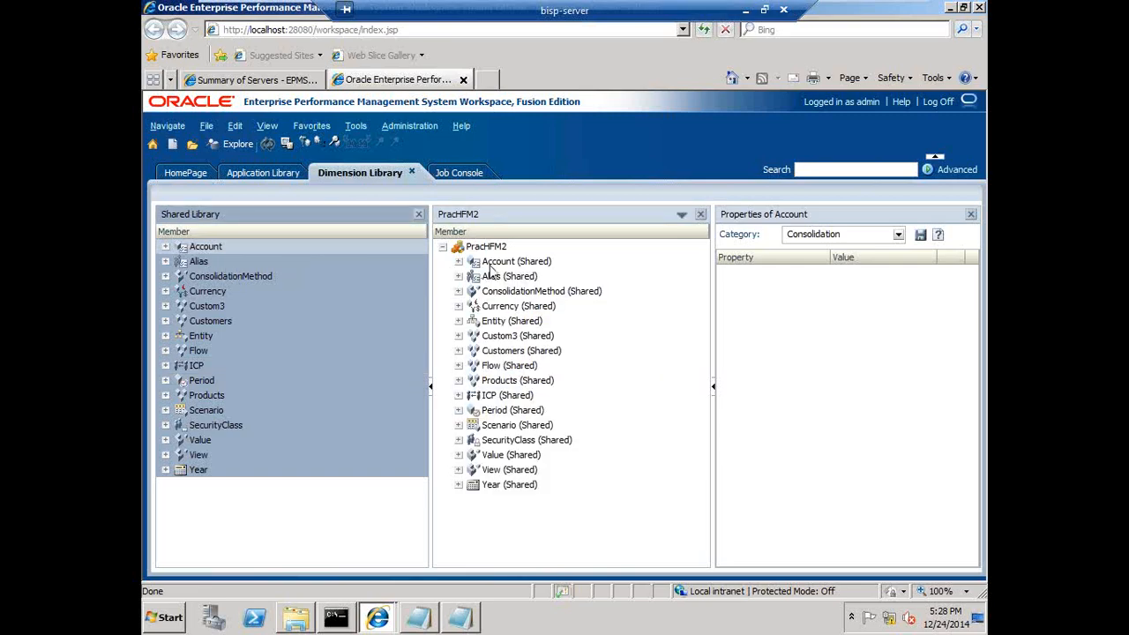
pyautogui.click(196, 262)
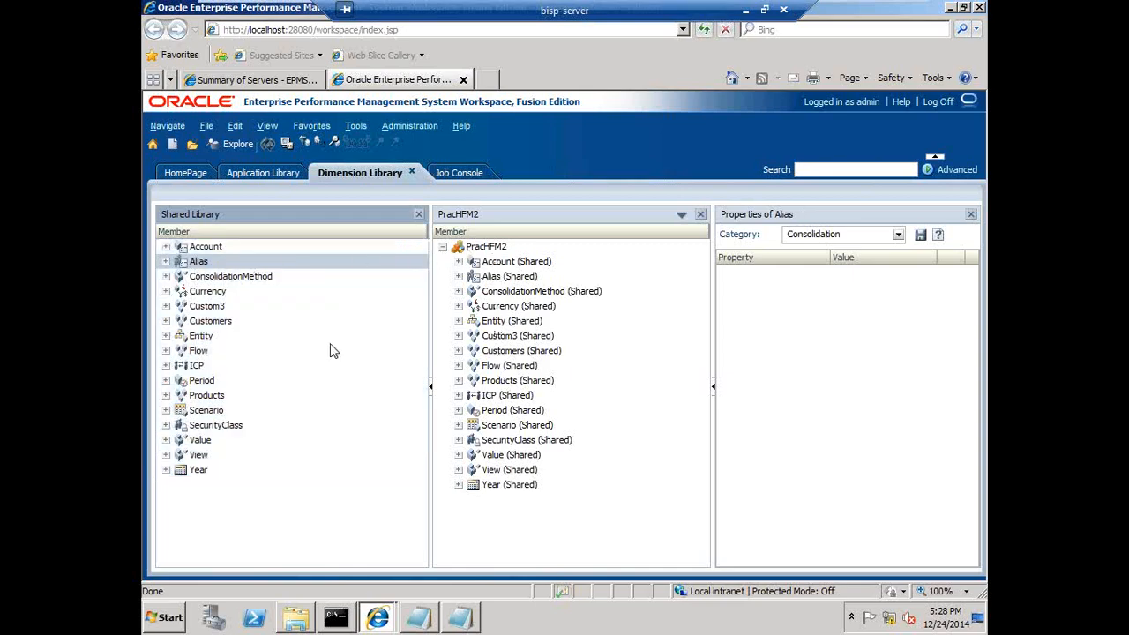
# Expand Products, AllProducts and Golf in the Shared Library, declining the move of NoMember
pyautogui.click(166, 395)
pyautogui.moveTo(209, 441); pyautogui.dragTo(187, 459)
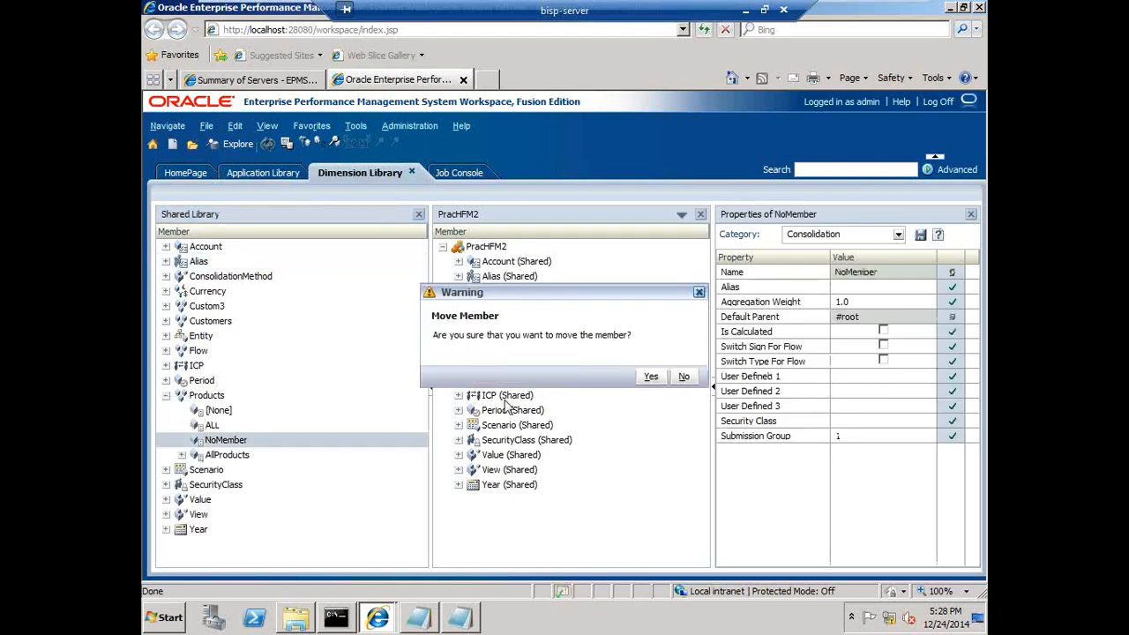
pyautogui.click(693, 379)
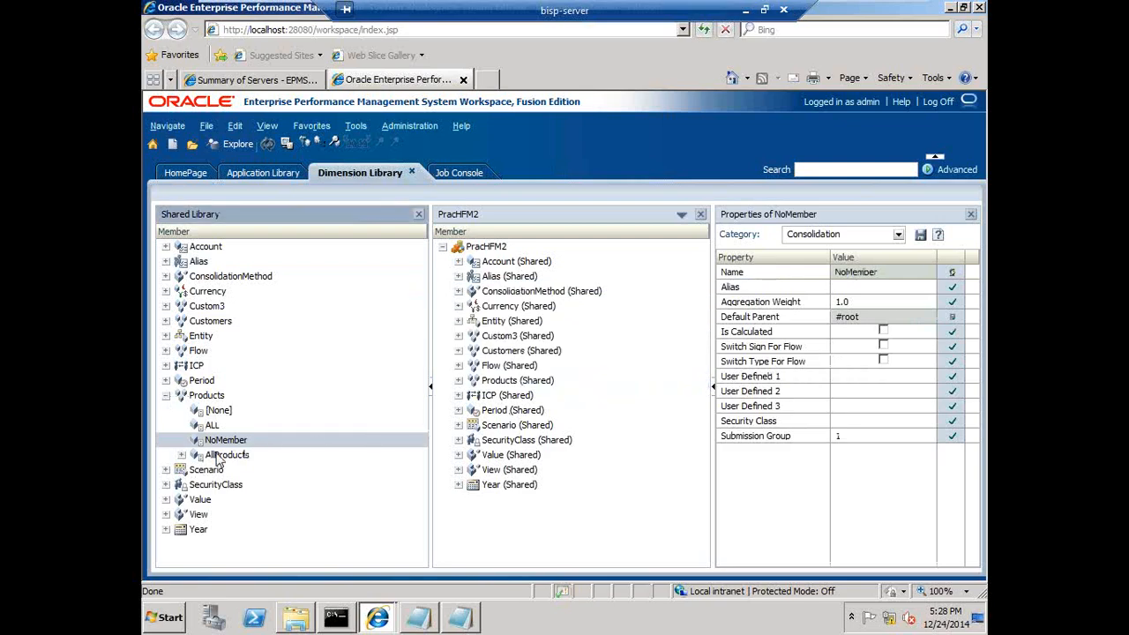
pyautogui.click(181, 455)
pyautogui.click(198, 470)
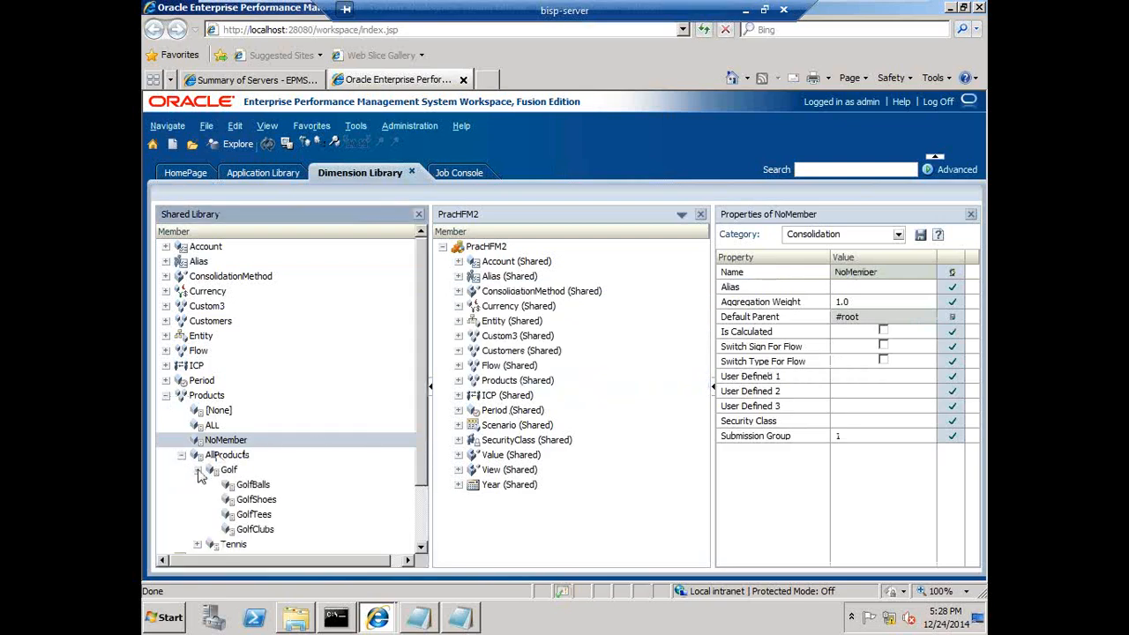
# Create a sibling member of GolfClubs named GolfShirt
pyautogui.click(254, 535)
pyautogui.rightClick(253, 534)
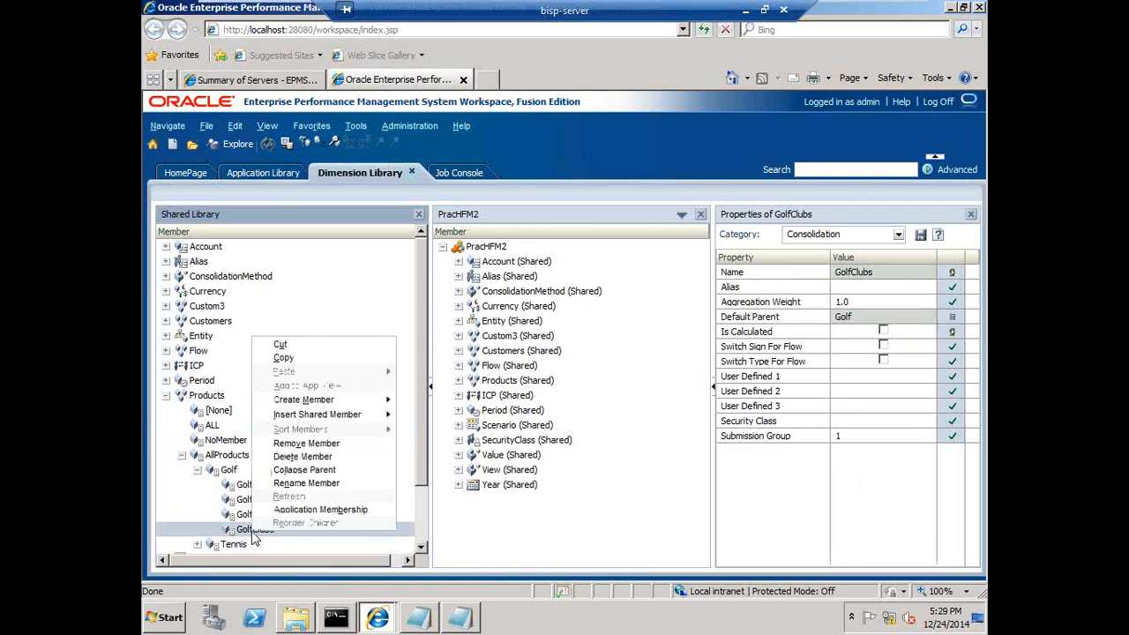
pyautogui.moveTo(326, 401)
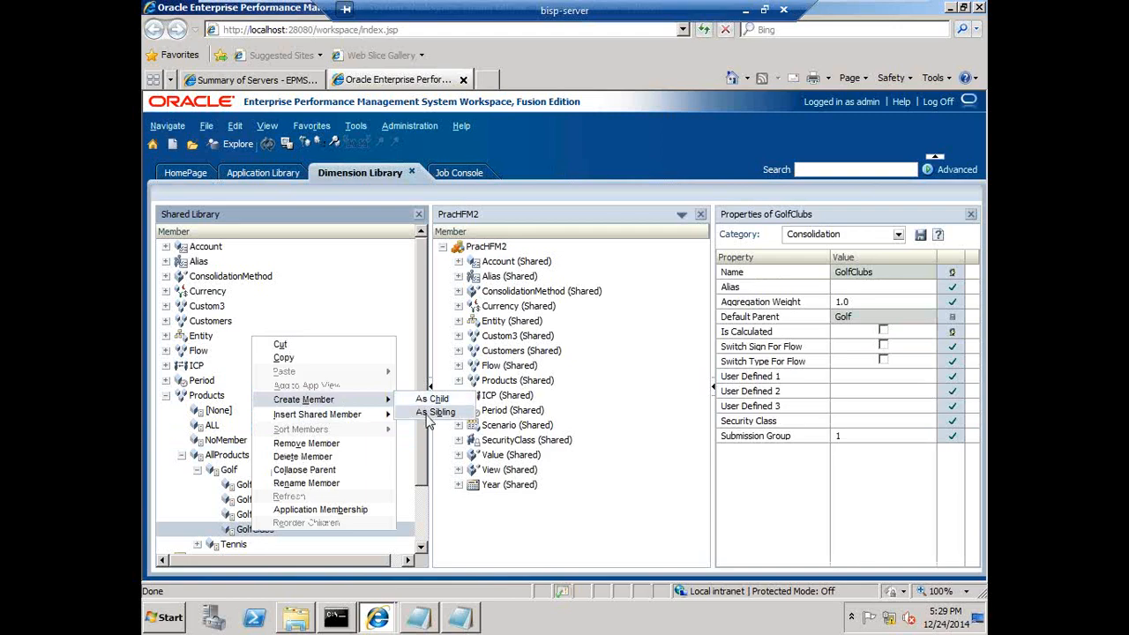
pyautogui.click(434, 412)
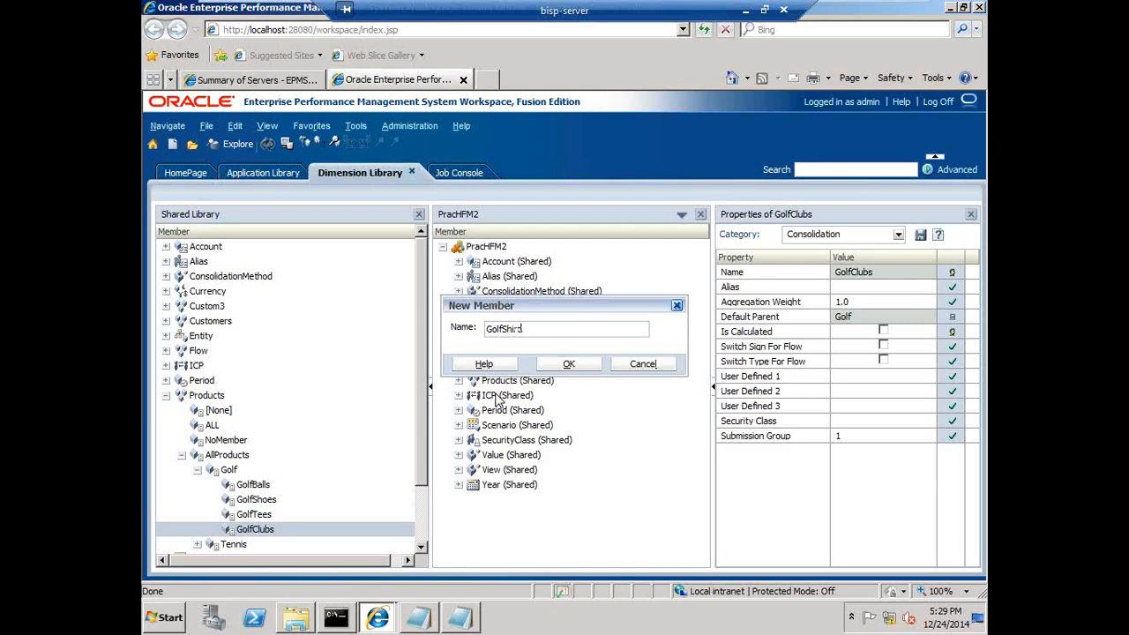
pyautogui.write('t')
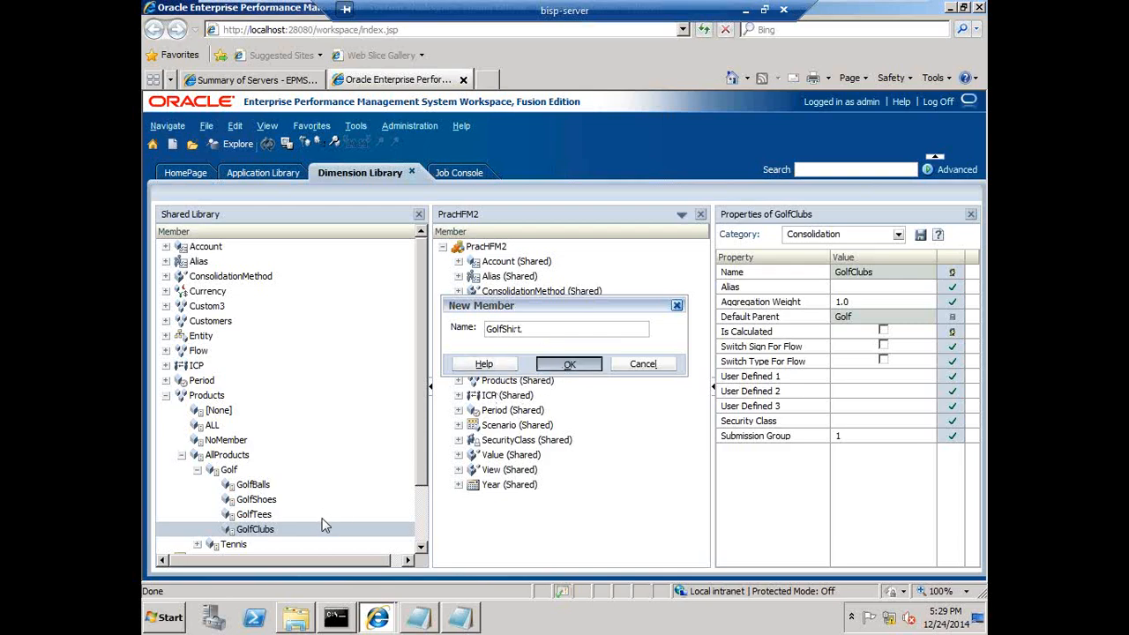
pyautogui.click(569, 364)
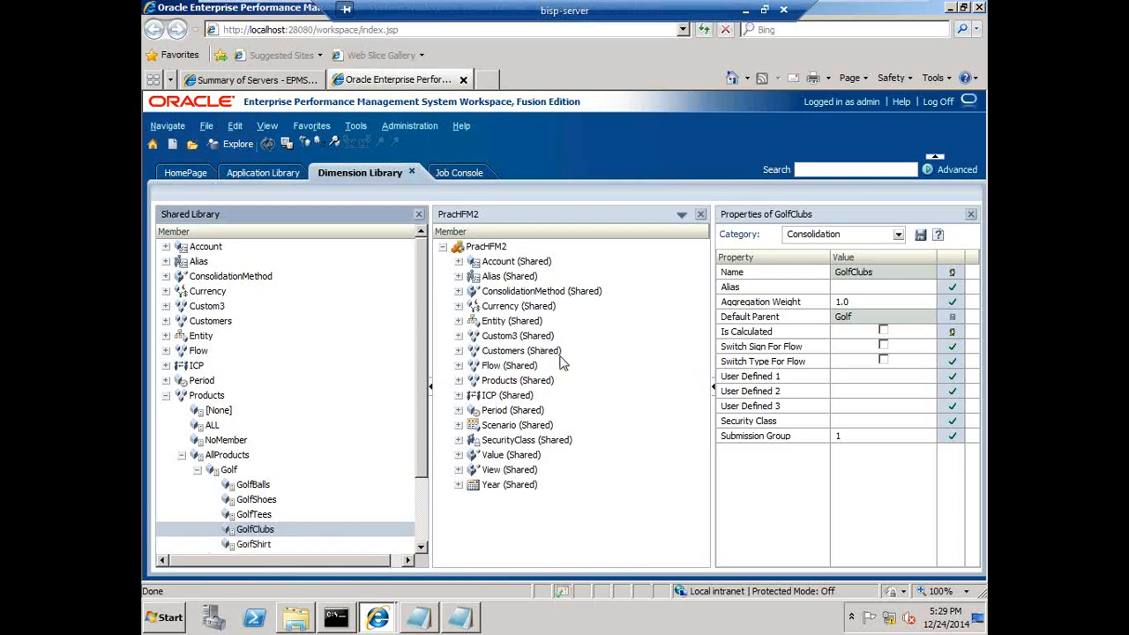
# Refresh the libraries and expand Products, AllProducts and Golf in the PracHFM2 application to review its Products members
pyautogui.click(270, 143)
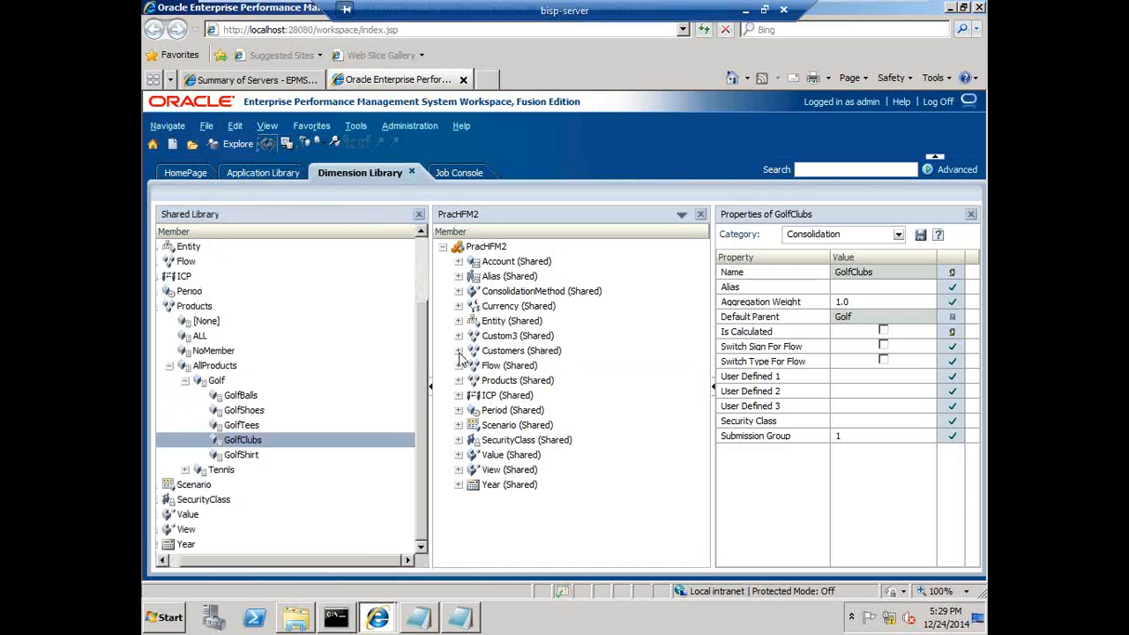
pyautogui.click(459, 380)
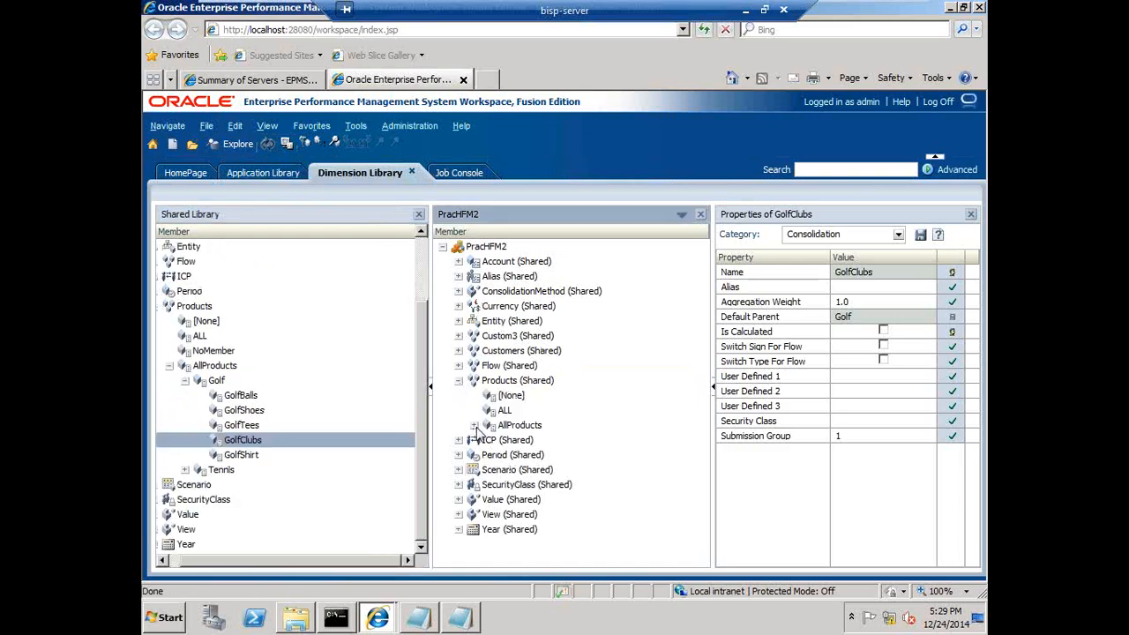
pyautogui.click(474, 425)
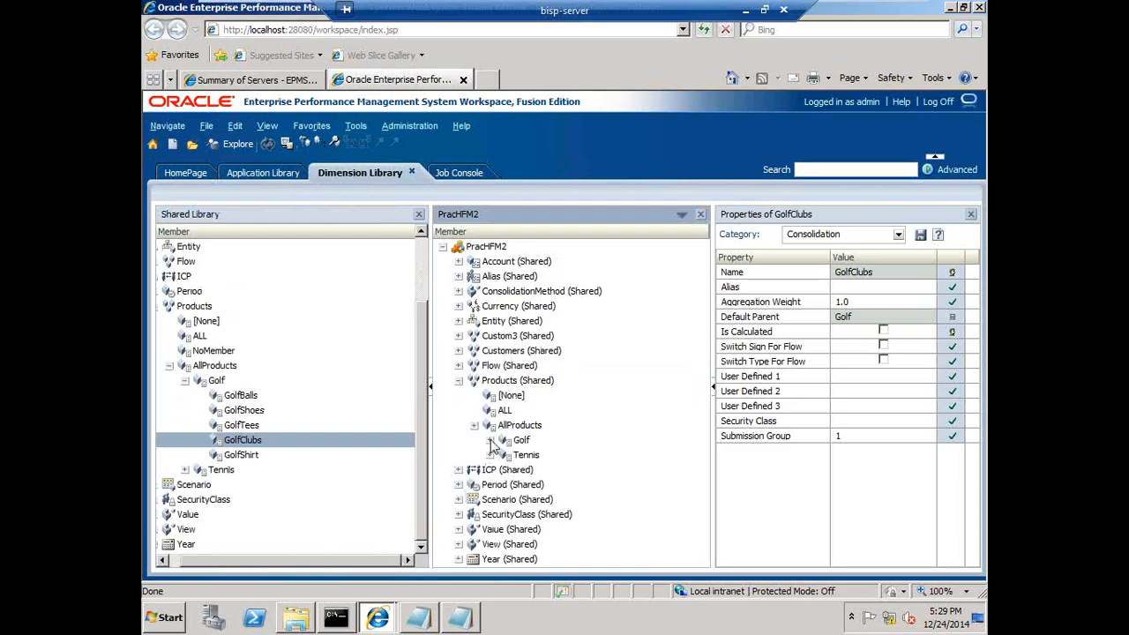
pyautogui.click(490, 440)
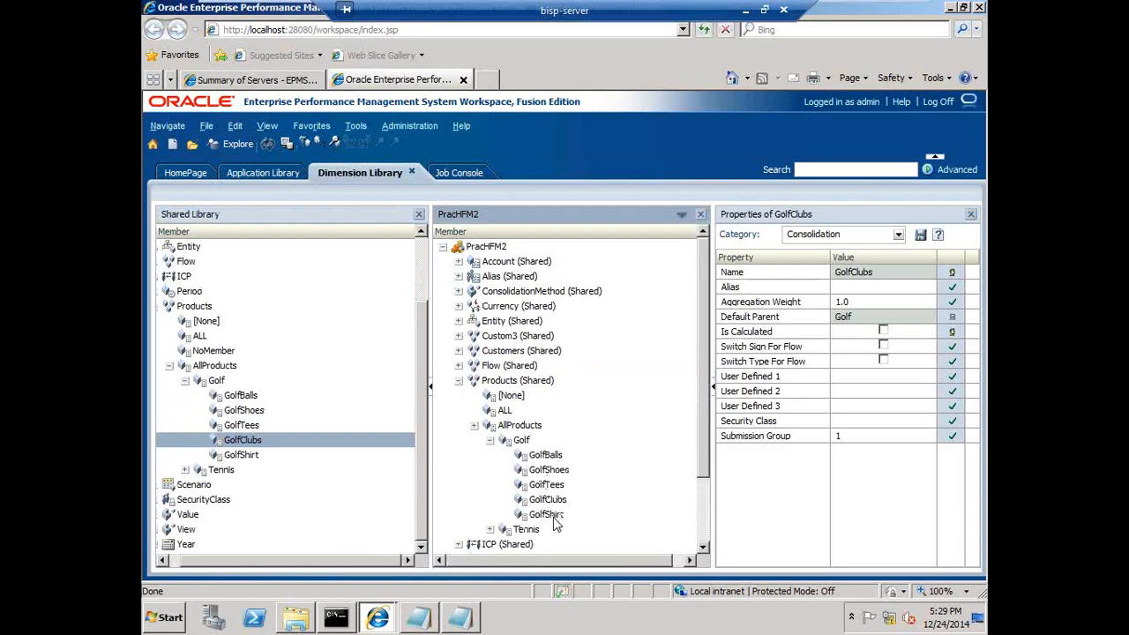
pyautogui.click(422, 256)
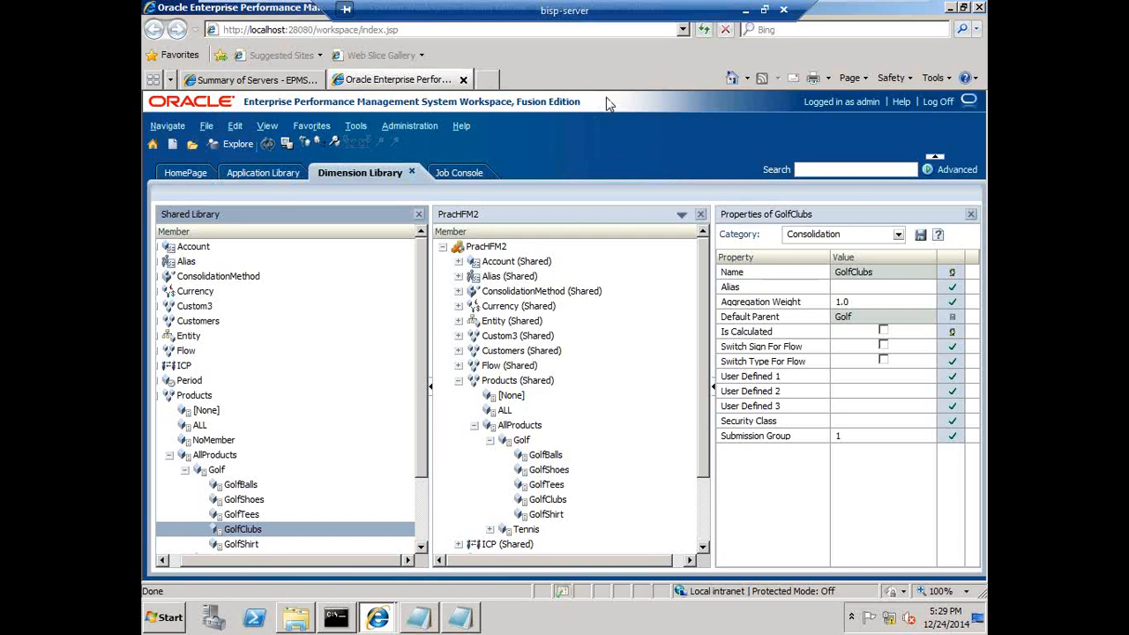
pyautogui.click(459, 380)
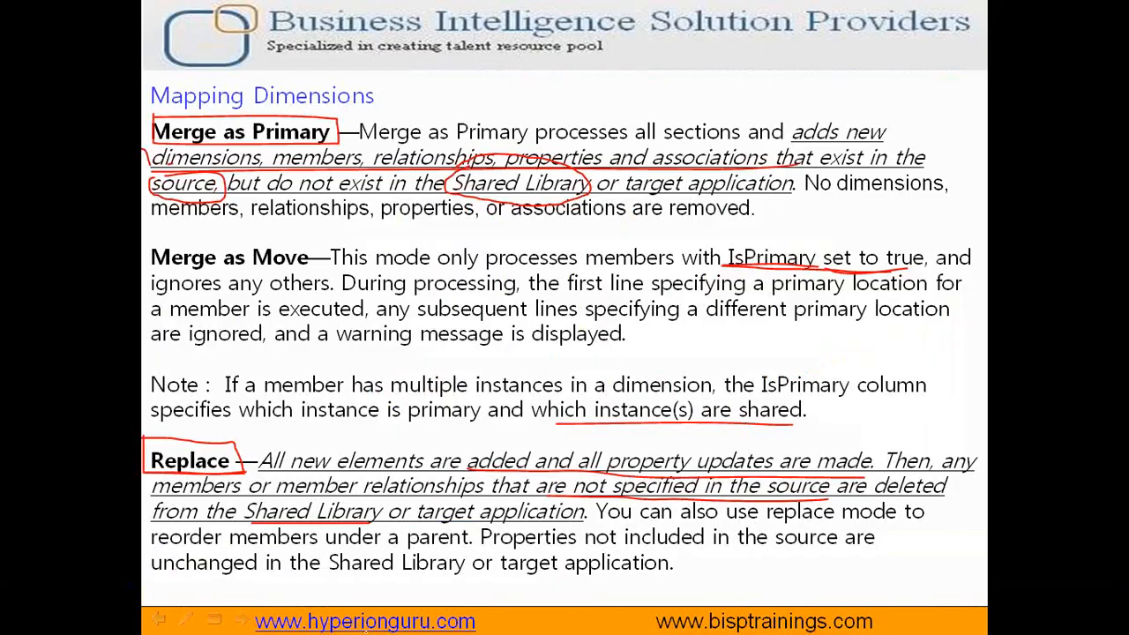
# Switch to the Metadata_Load_New presentation, leave the slide show, and scroll through to the final slide
pyautogui.press('Escape')
pyautogui.click(589, 353)
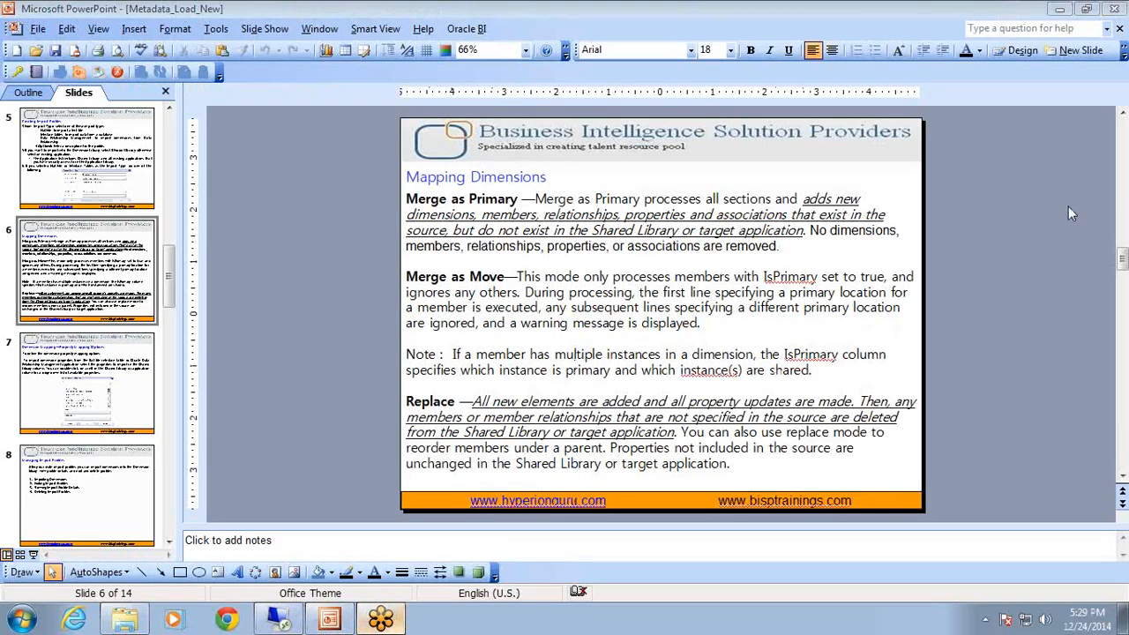
pyautogui.scroll(-8, 924, 168)
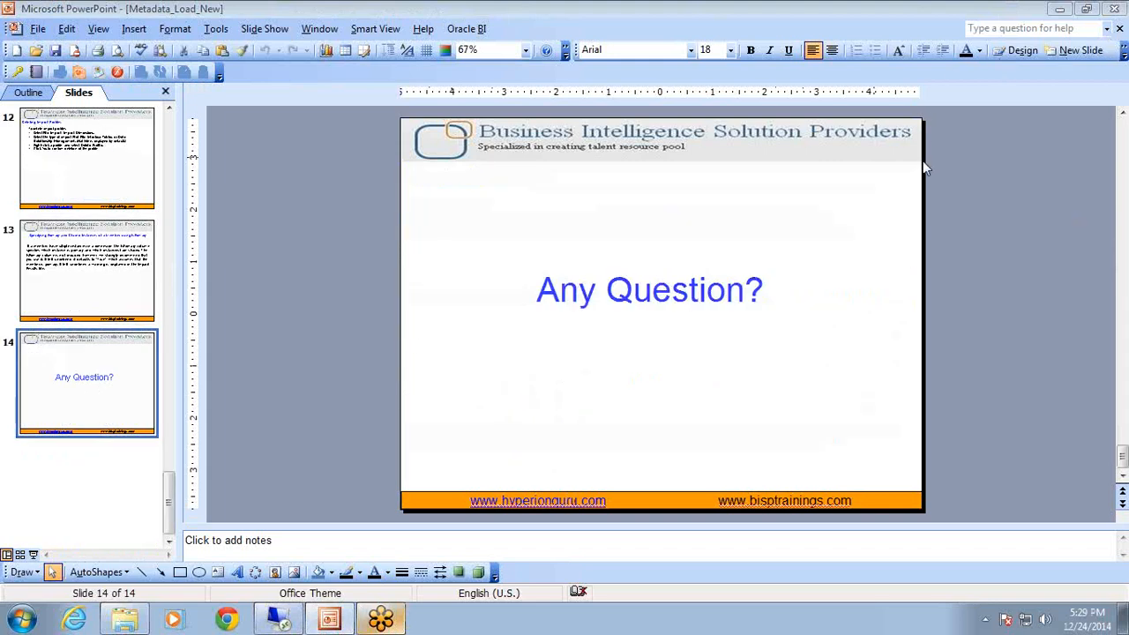